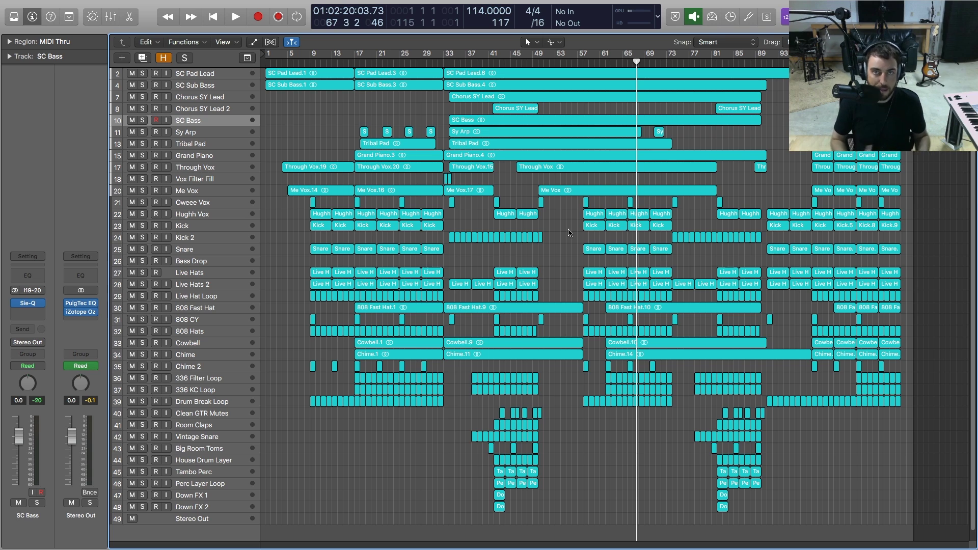
# Play the arrangement from around bar 67 and show the mixer scrolled to the Stereo Out channel.
pyautogui.press('x')
pyautogui.press('x')
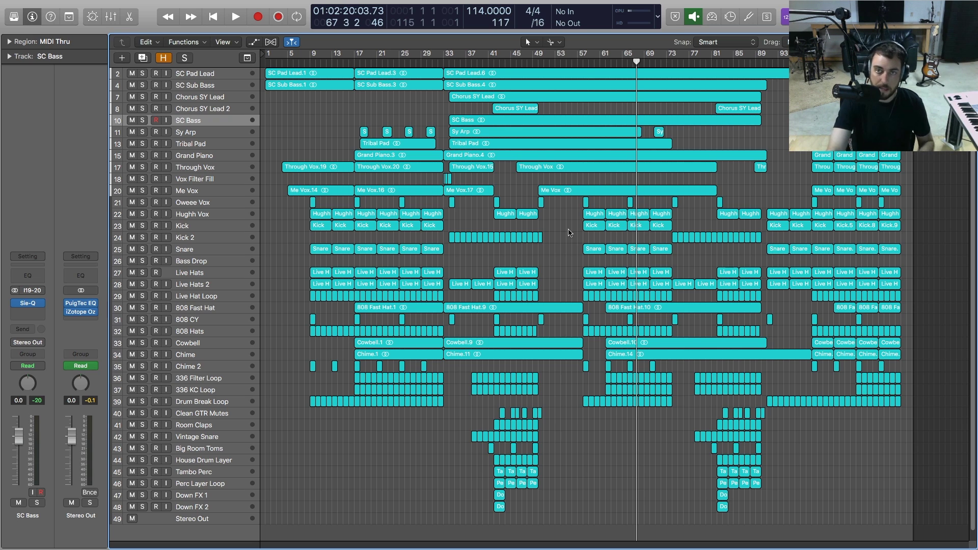
pyautogui.press('space')
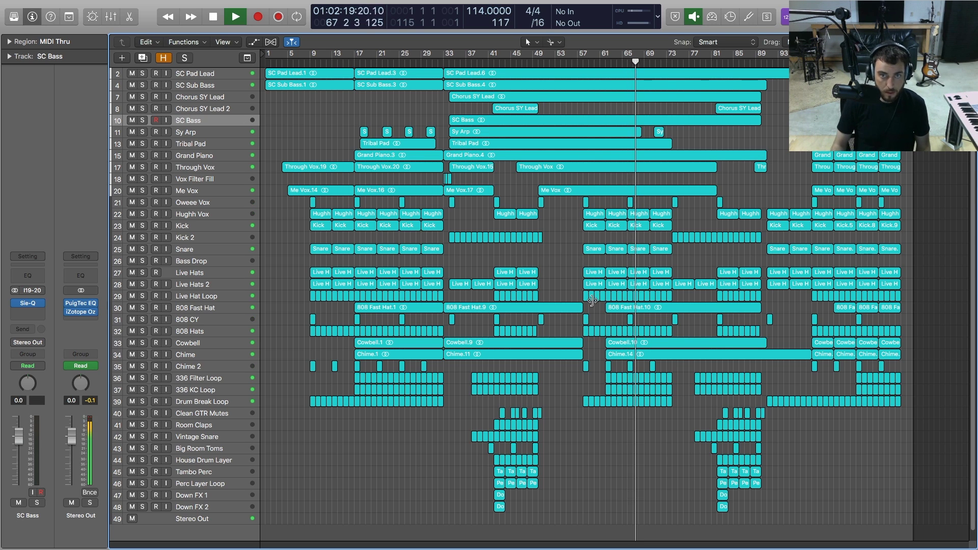
pyautogui.press('x')
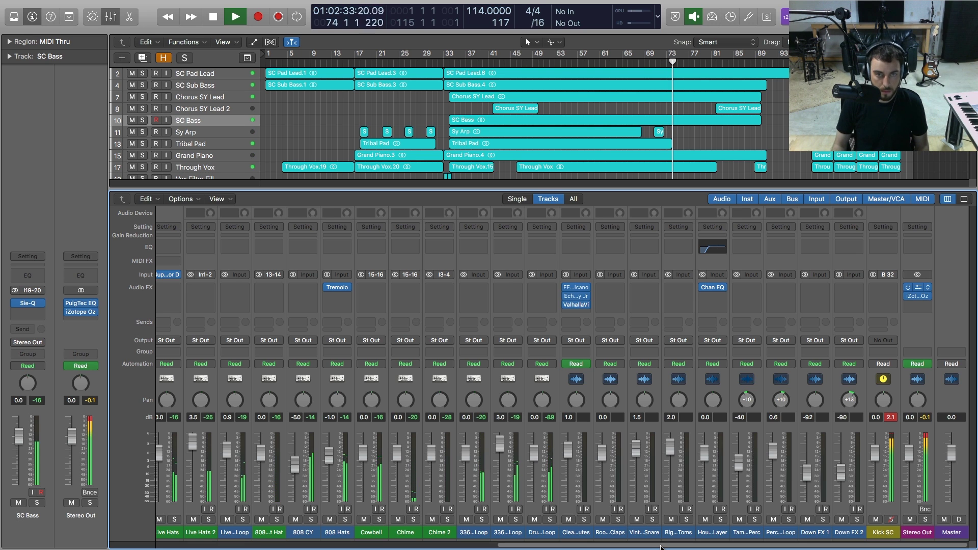
pyautogui.moveTo(661, 548); pyautogui.dragTo(692, 547)
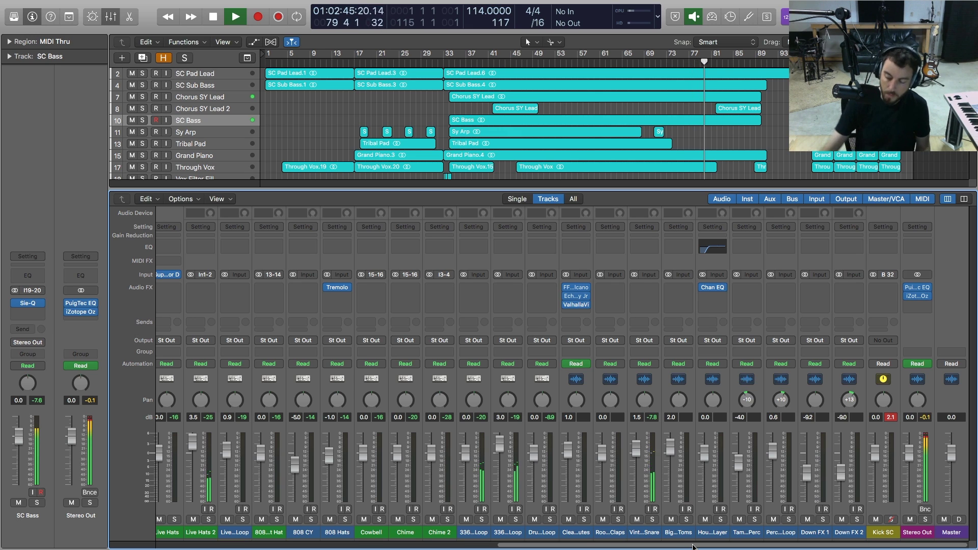
# Examine the level meters across the mixer channels while the song plays, from SC Bass to the percussion tracks.
pyautogui.press('x')
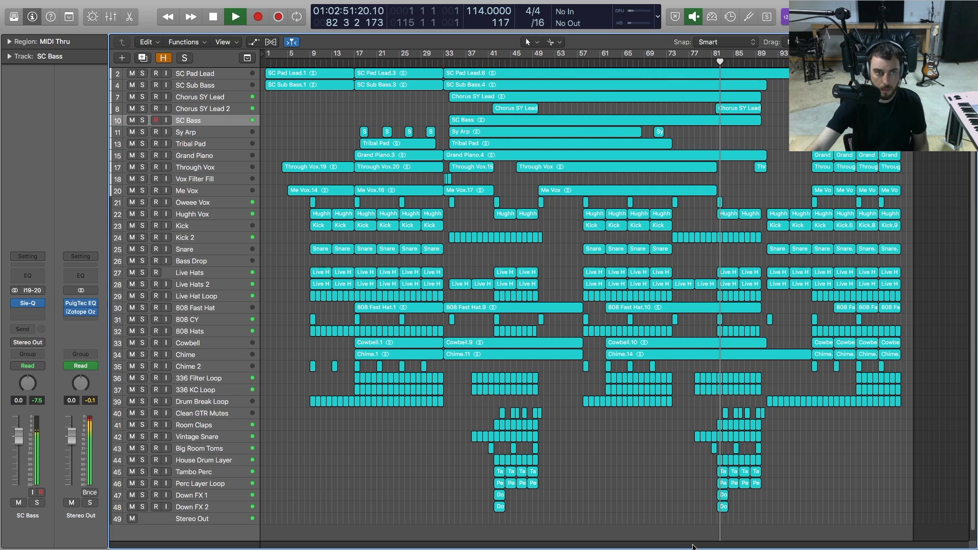
pyautogui.press('x')
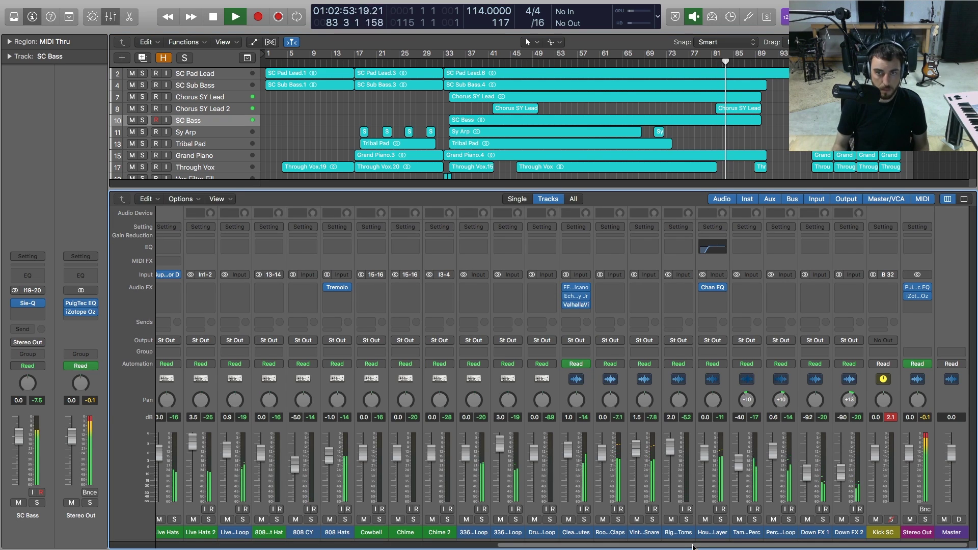
pyautogui.hscroll(-5, 693, 547)
pyautogui.hscroll(-8, 562, 372)
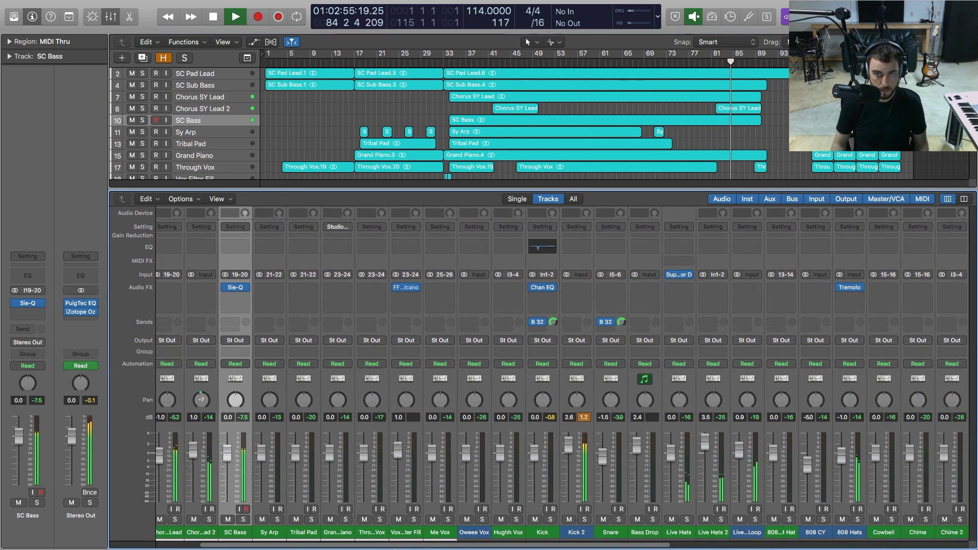
pyautogui.hscroll(8, 562, 372)
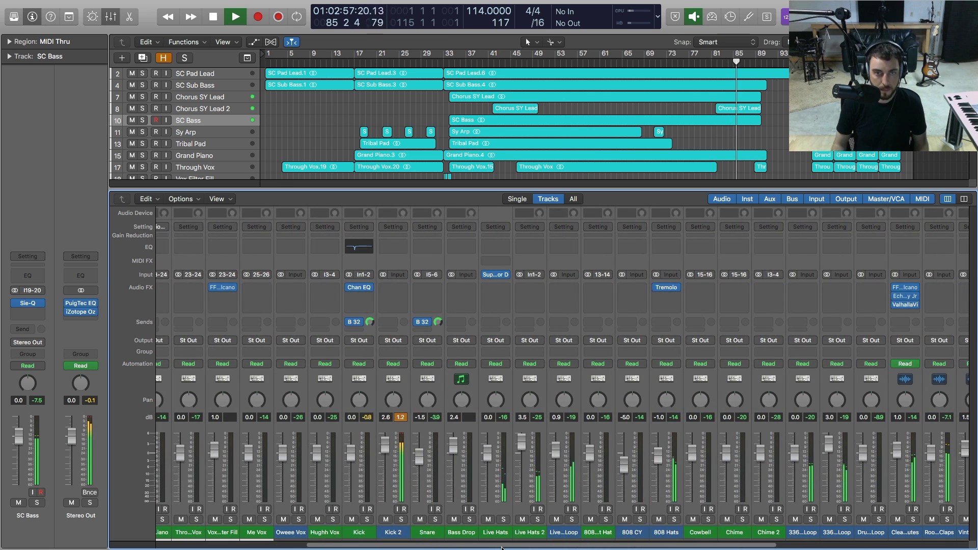
pyautogui.hscroll(2, 563, 549)
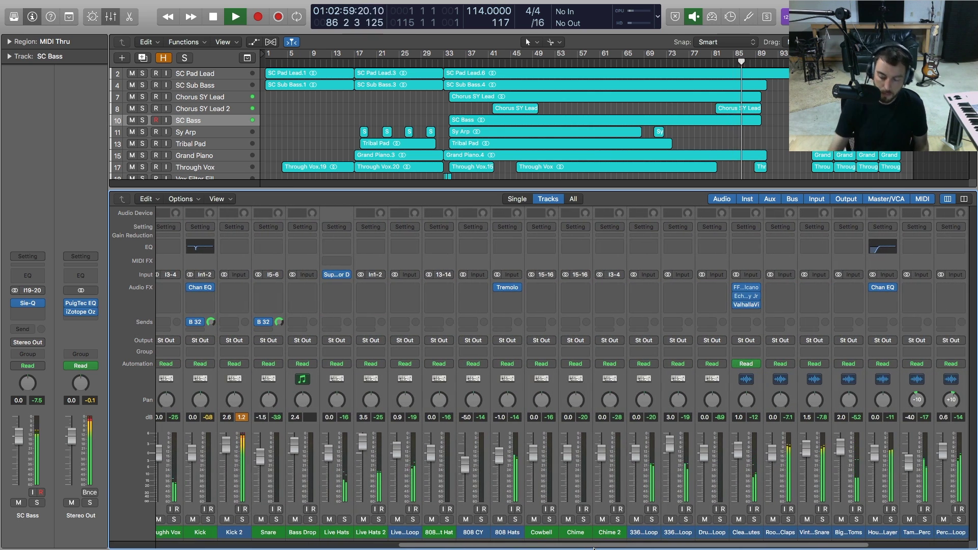
# Stop playback and clear the peak level readouts of the mixer channels.
pyautogui.press('space')
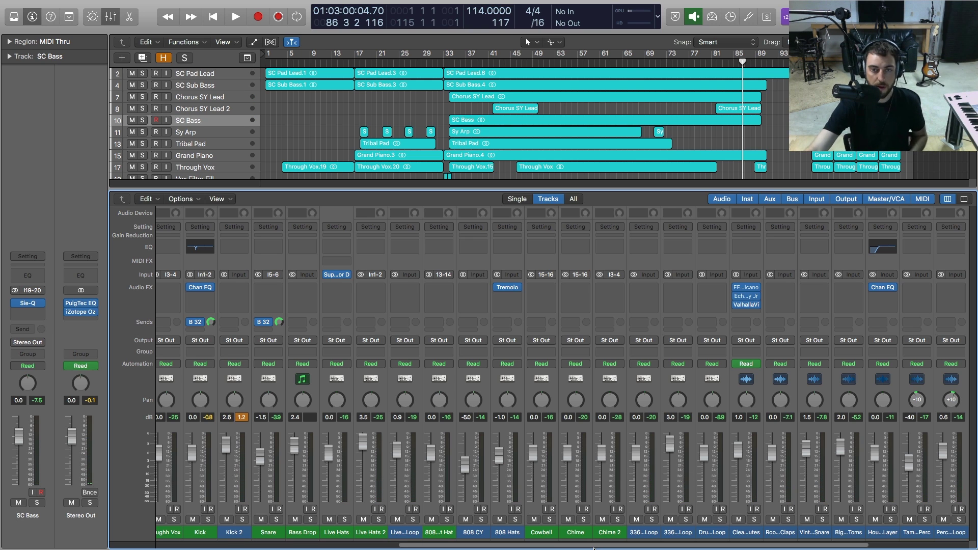
pyautogui.moveTo(599, 548); pyautogui.dragTo(357, 549)
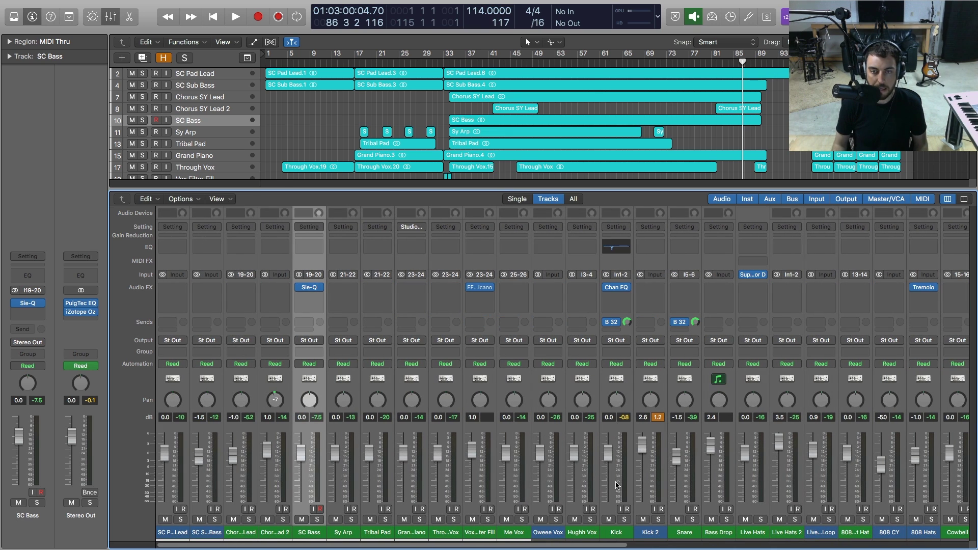
pyautogui.keyDown('alt'); pyautogui.click(657, 418); pyautogui.keyUp('alt')
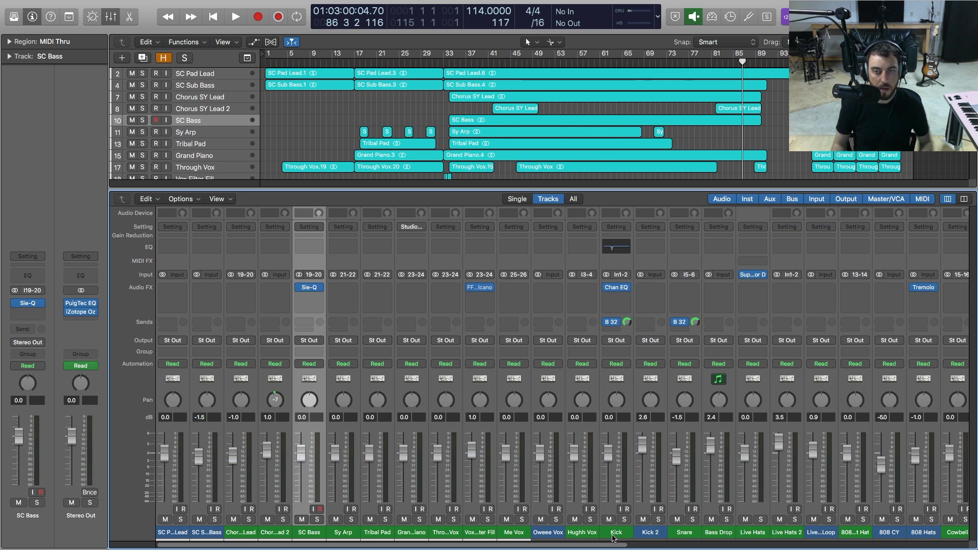
# Inspect the PuigTec EQP1A settings on the Stereo Out channel and close the plug-in window.
pyautogui.moveTo(608, 546); pyautogui.dragTo(695, 546)
pyautogui.hscroll(10, 791, 516)
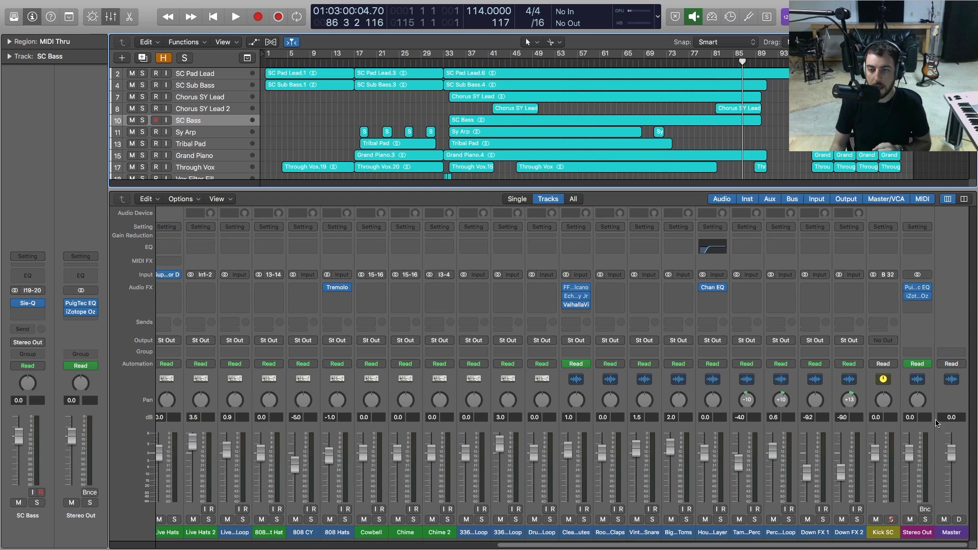
pyautogui.moveTo(917, 289)
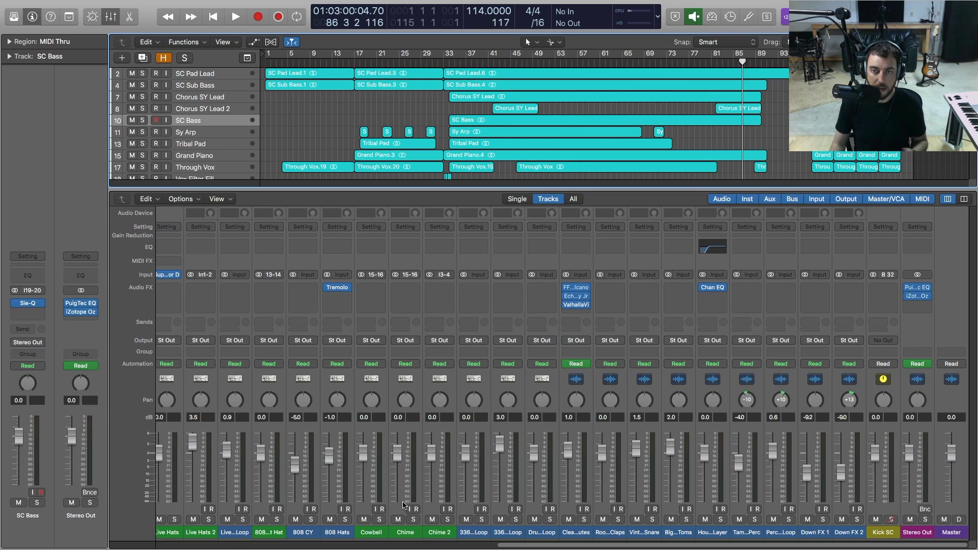
pyautogui.click(918, 289)
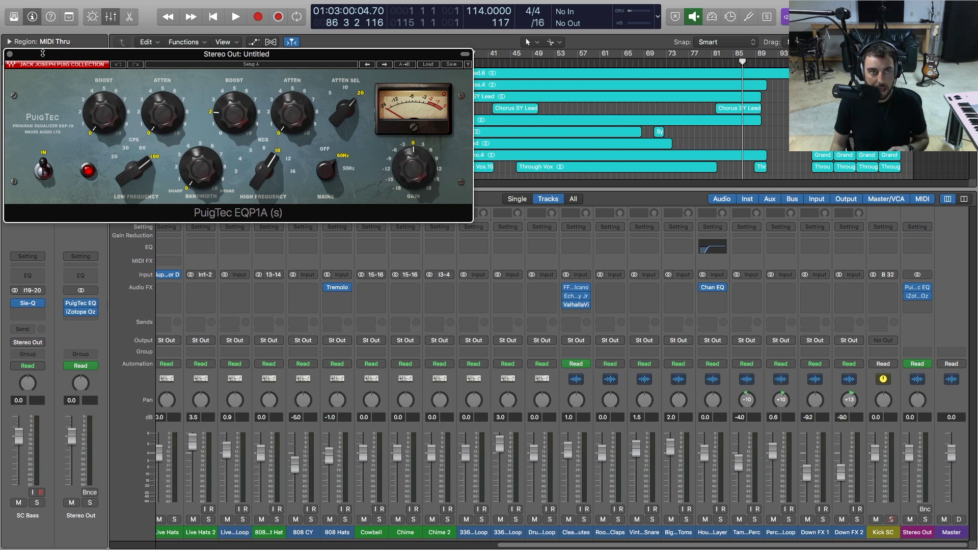
pyautogui.click(9, 55)
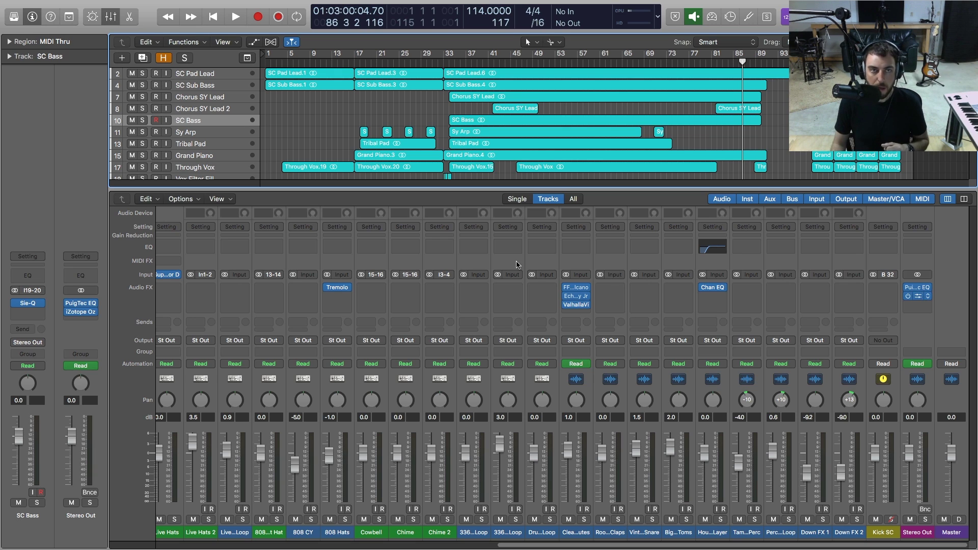
# Open Ozone 7 on Stereo Out and review its Vintage Limiter, Post Equalizer and Maximizer modules.
pyautogui.press('v')
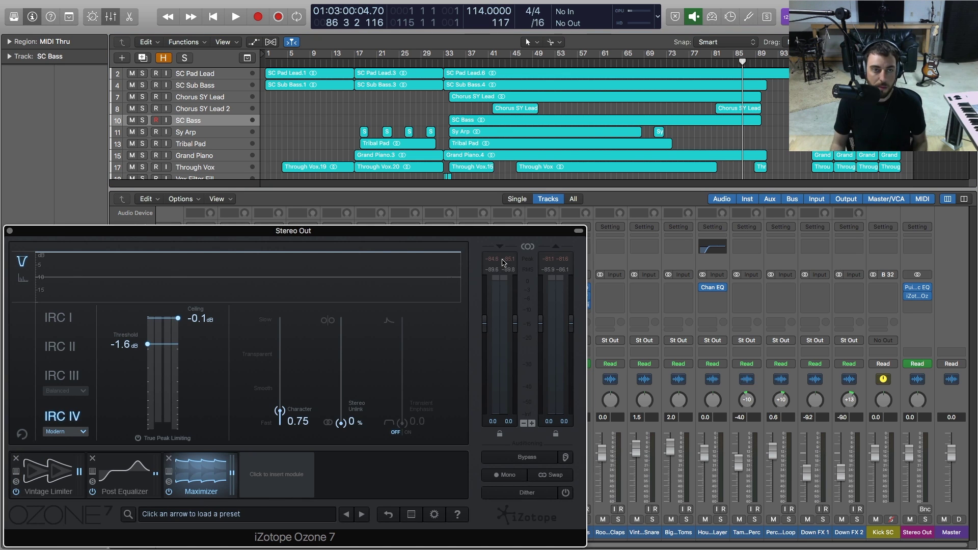
pyautogui.moveTo(352, 238); pyautogui.dragTo(556, 139)
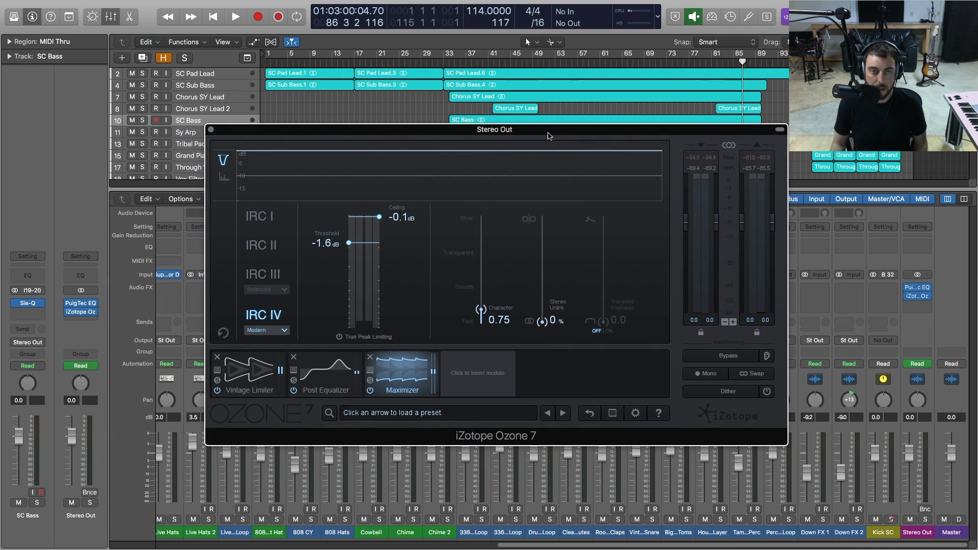
pyautogui.click(249, 380)
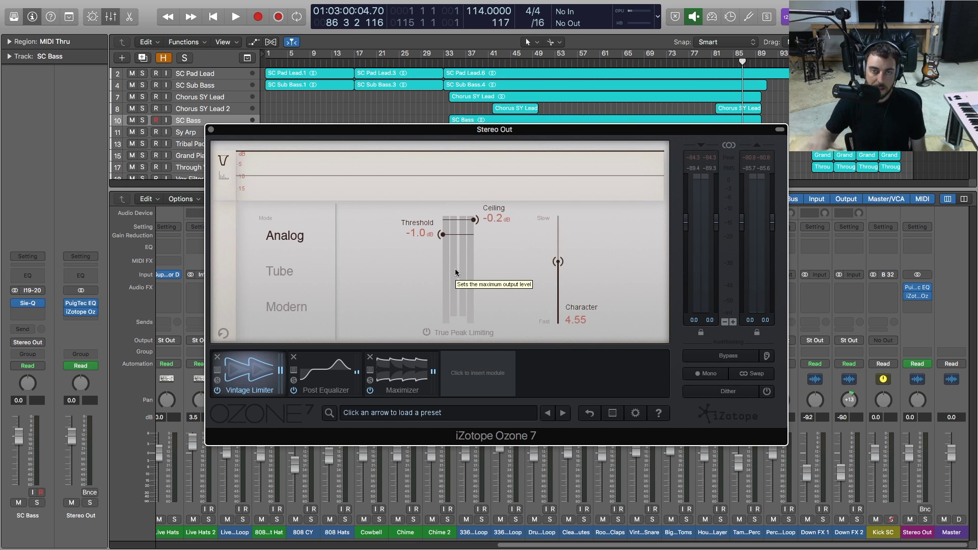
pyautogui.click(329, 375)
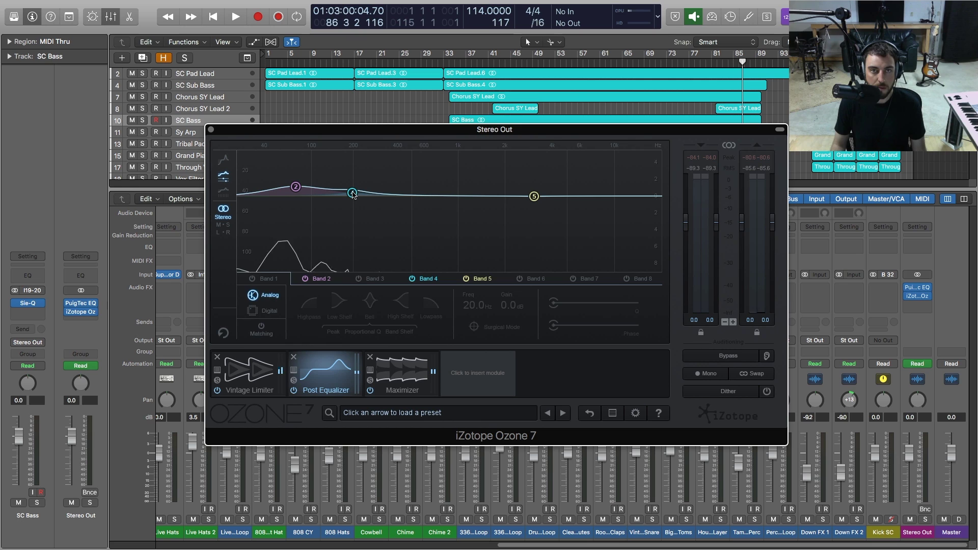
pyautogui.click(396, 372)
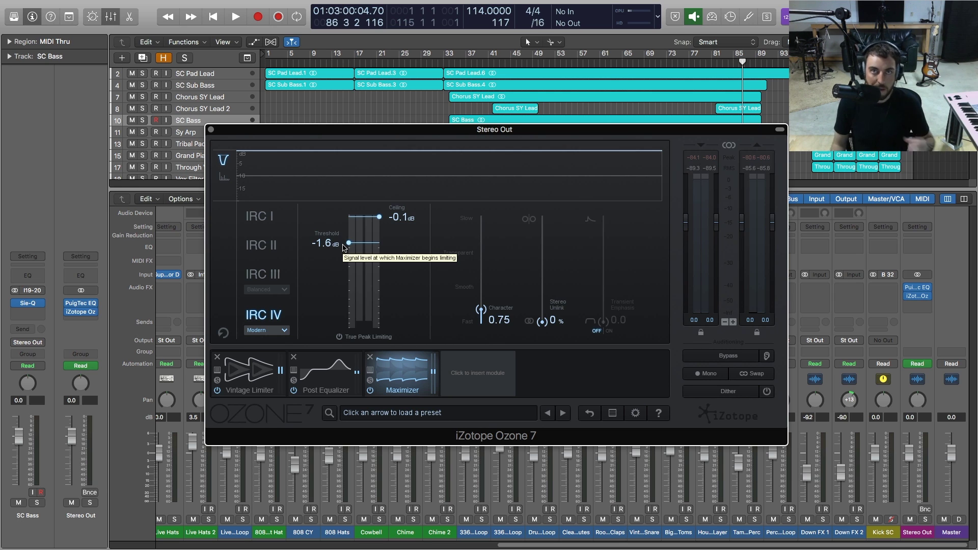
# Arrange the Ozone 7 and PuigTec EQP1A windows side by side with their plug-in headers showing.
pyautogui.click(780, 129)
pyautogui.moveTo(470, 135); pyautogui.dragTo(385, 183)
pyautogui.click(917, 287)
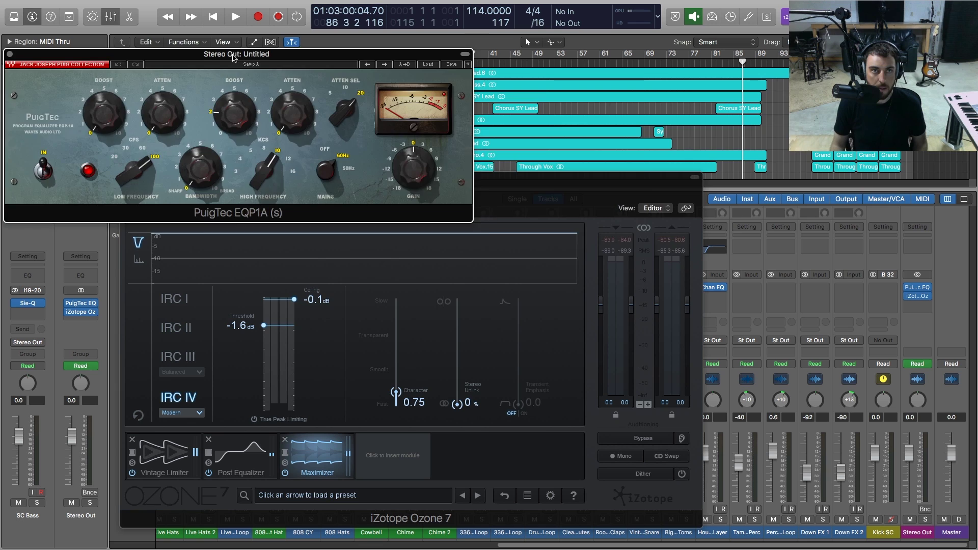
pyautogui.moveTo(227, 10); pyautogui.dragTo(654, 101)
pyautogui.click(888, 100)
pyautogui.moveTo(751, 101); pyautogui.dragTo(775, 161)
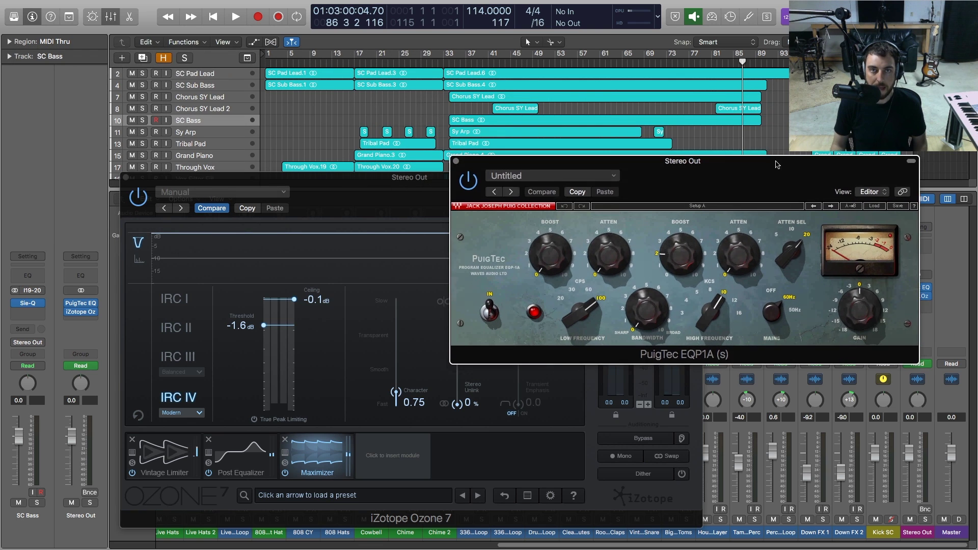
pyautogui.moveTo(490, 161); pyautogui.dragTo(391, 190)
pyautogui.click(406, 185)
pyautogui.moveTo(646, 177); pyautogui.dragTo(658, 182)
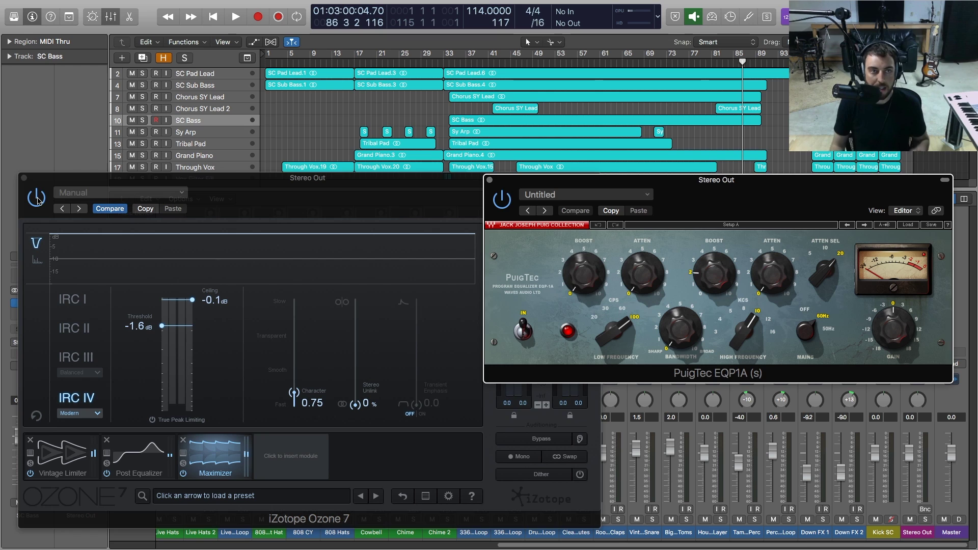
# Switch off both Ozone 7 and PuigTec EQP1A on Stereo Out and play the mix unprocessed.
pyautogui.click(38, 200)
pyautogui.click(662, 179)
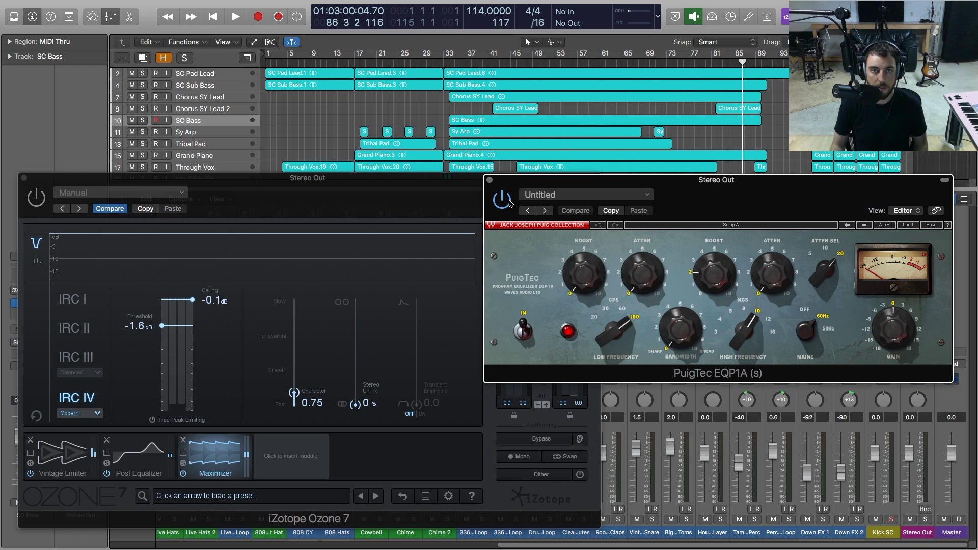
pyautogui.press('space')
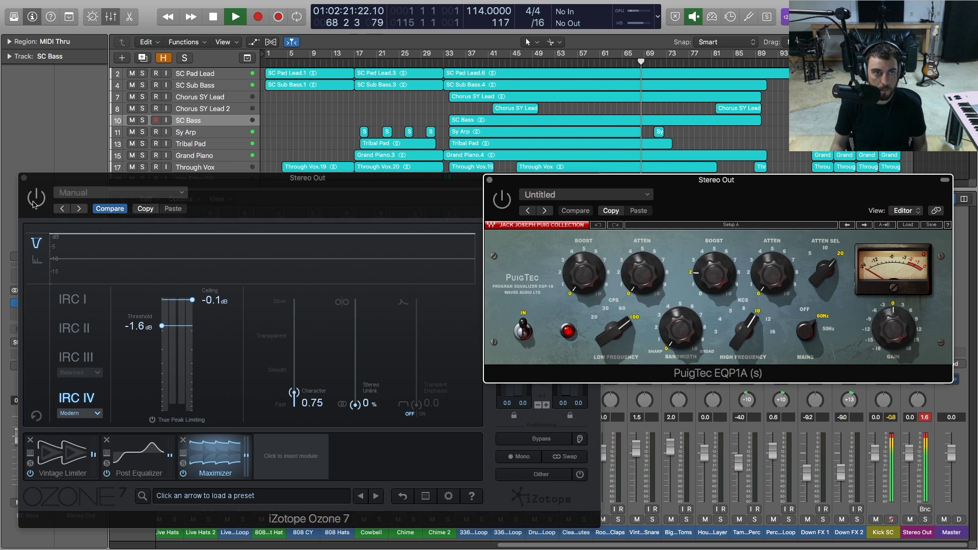
# Switch Ozone 7 and PuigTec EQP1A back on and play the same section with the full master processing.
pyautogui.press('space')
pyautogui.click(268, 199)
pyautogui.click(674, 202)
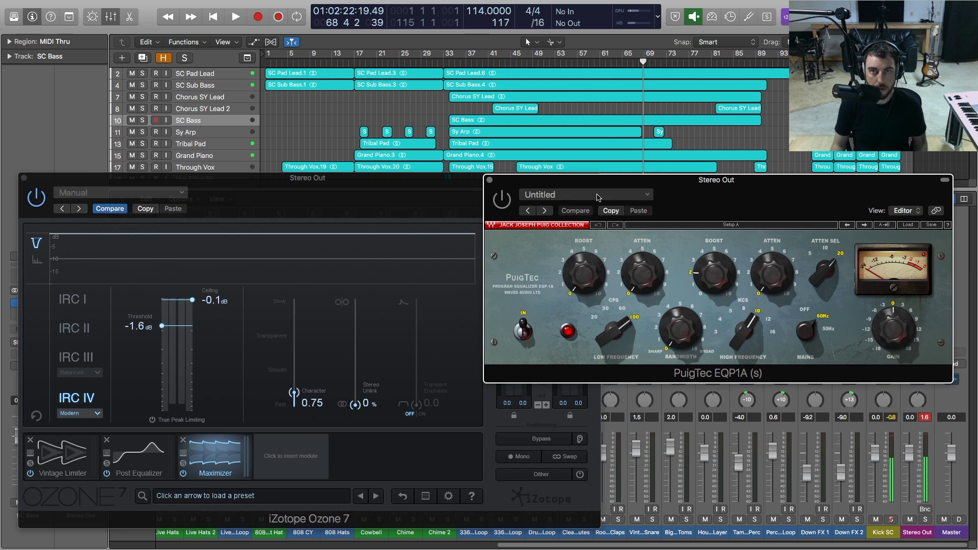
pyautogui.press('space')
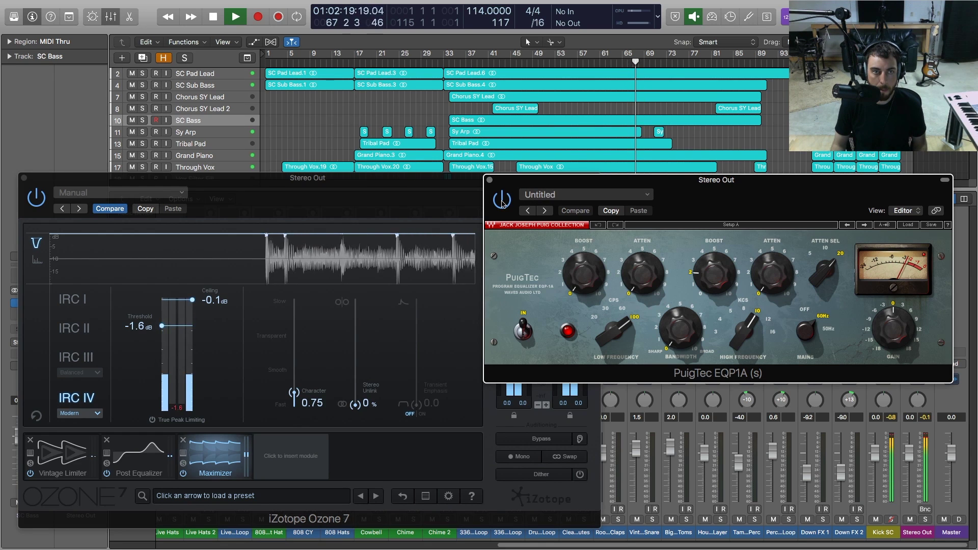
# Compare the playing mix with Ozone 7 bypassed and active, leave it active and stop playback.
pyautogui.click(35, 205)
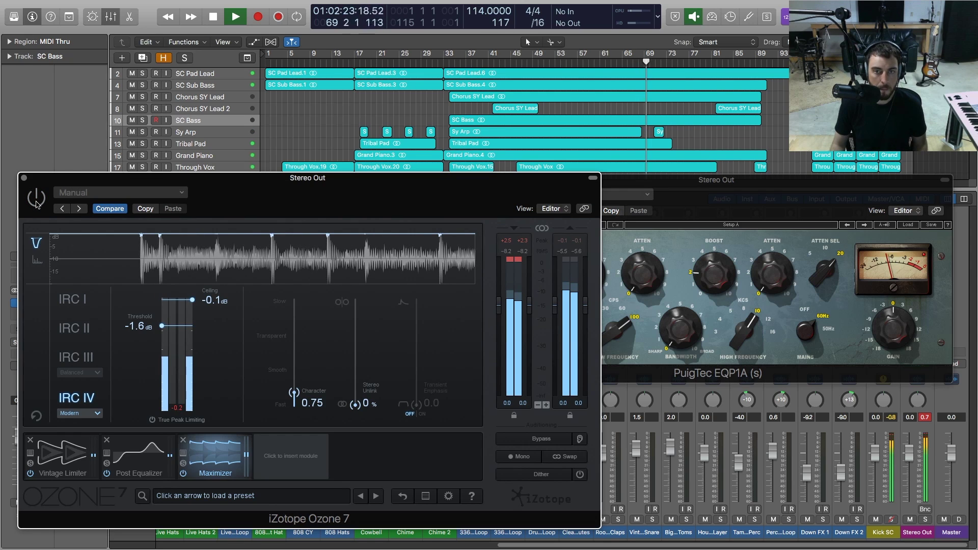
pyautogui.click(490, 198)
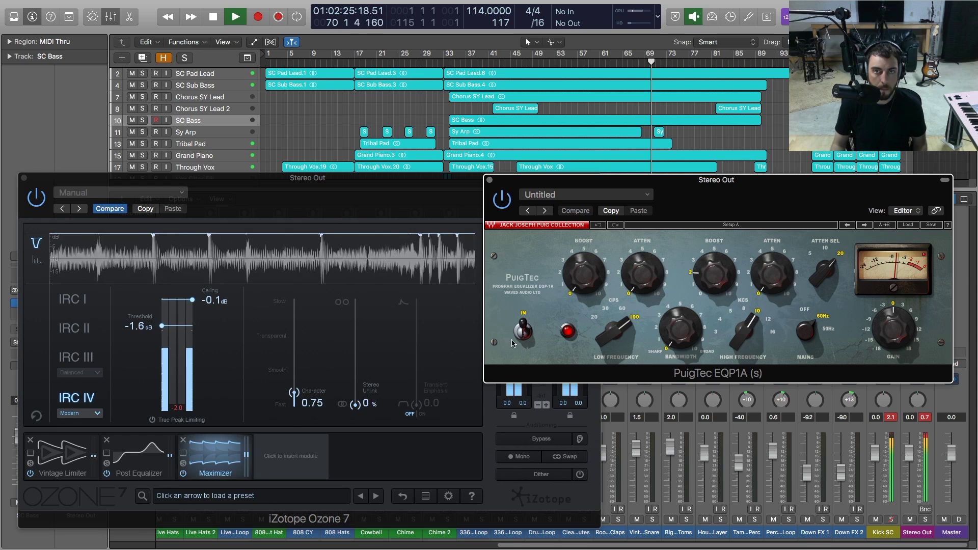
pyautogui.click(541, 441)
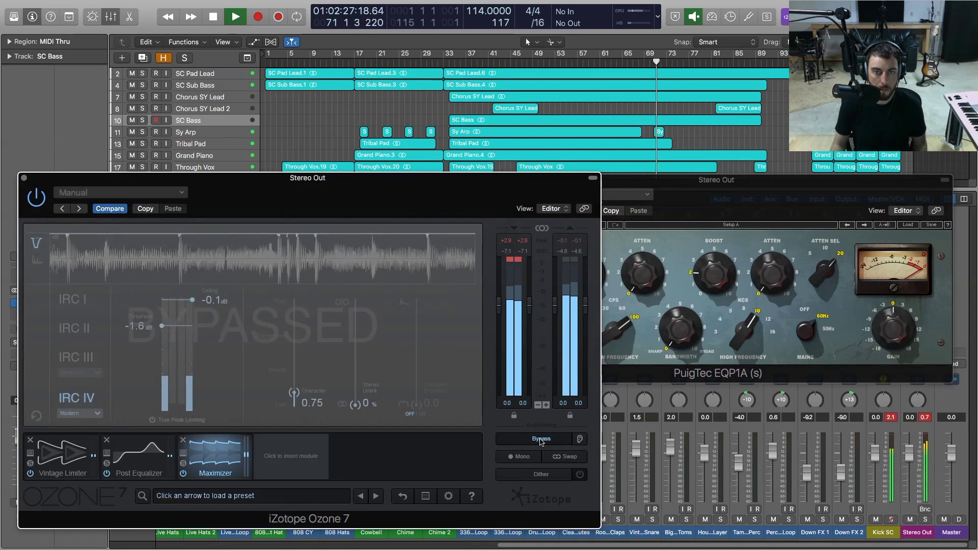
pyautogui.click(541, 441)
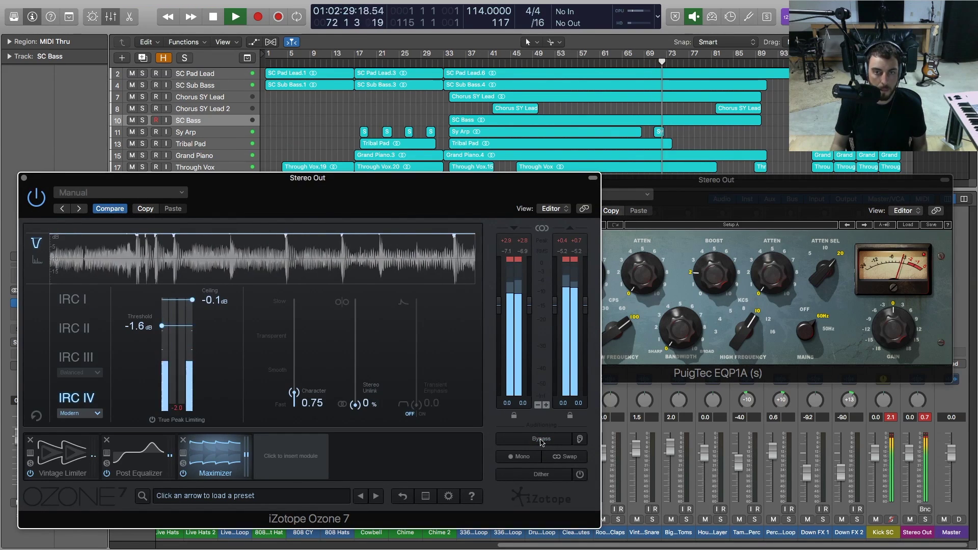
pyautogui.press('space')
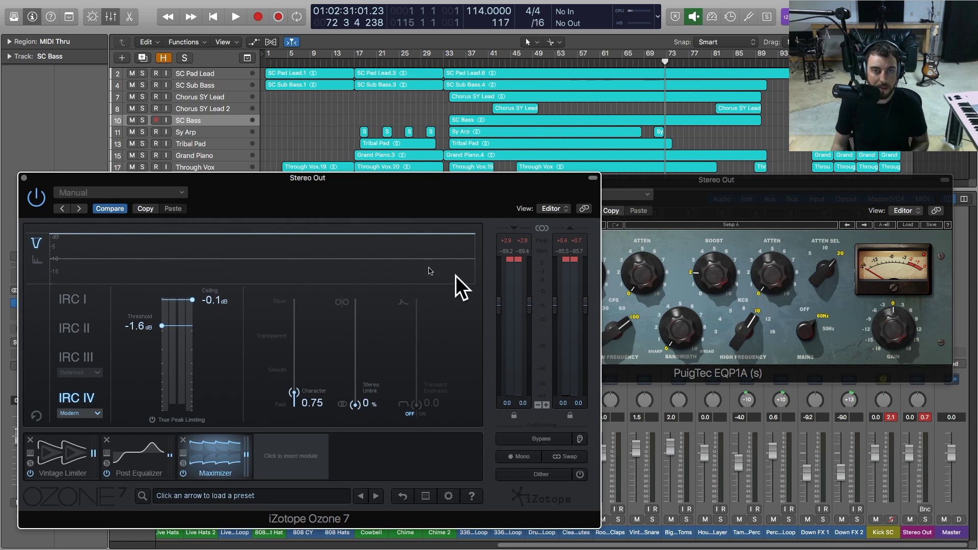
# Close the Ozone 7 and PuigTec EQP1A plug-in windows.
pyautogui.click(691, 193)
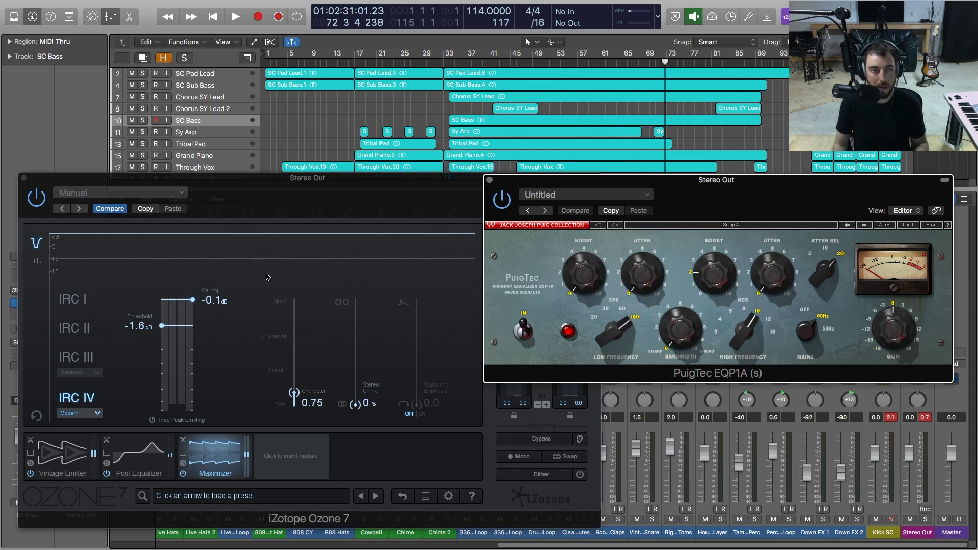
pyautogui.click(440, 184)
pyautogui.click(664, 185)
pyautogui.keyDown('alt'); pyautogui.click(24, 178); pyautogui.keyUp('alt')
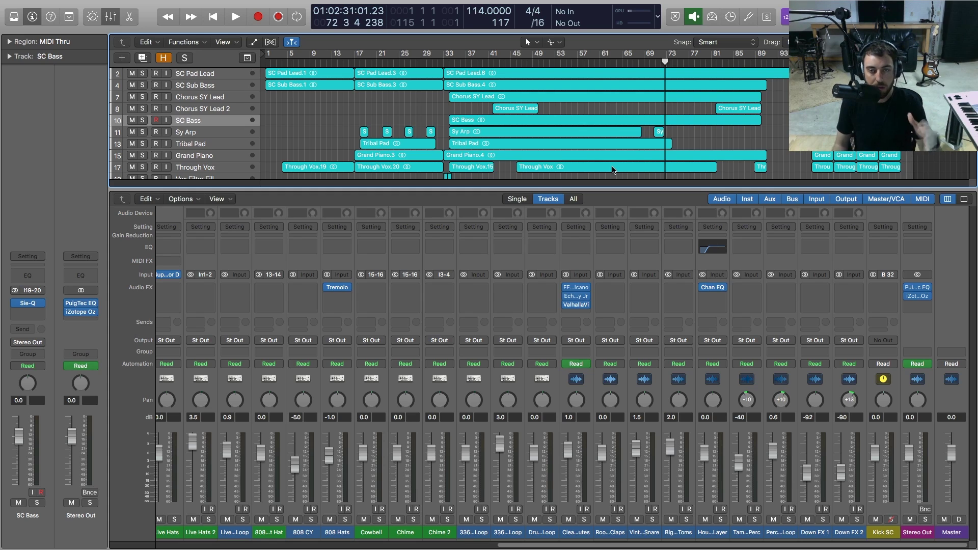
# Hide and reshow the mixer, and bypass both the PuigTec EQ and Ozone 7 on the Stereo Out channel.
pyautogui.moveTo(913, 290)
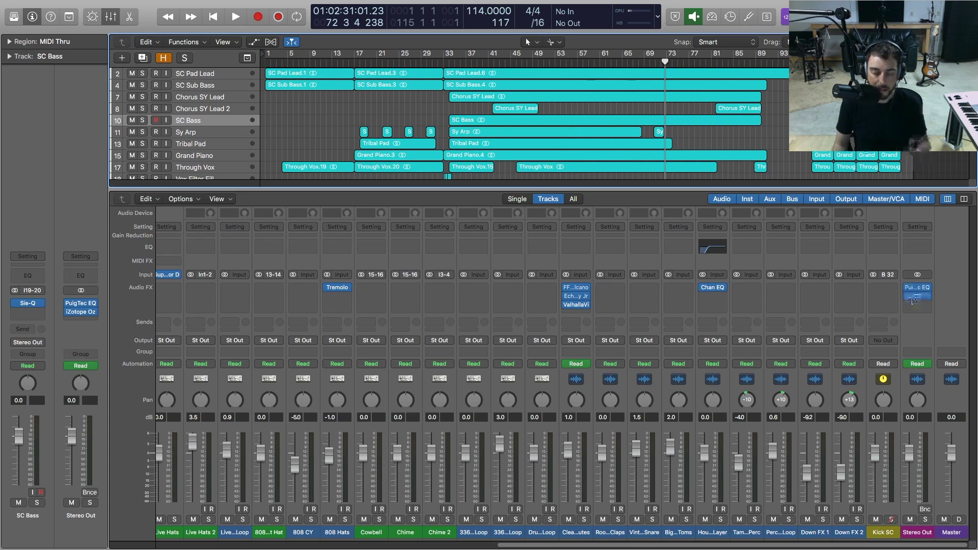
pyautogui.press('x')
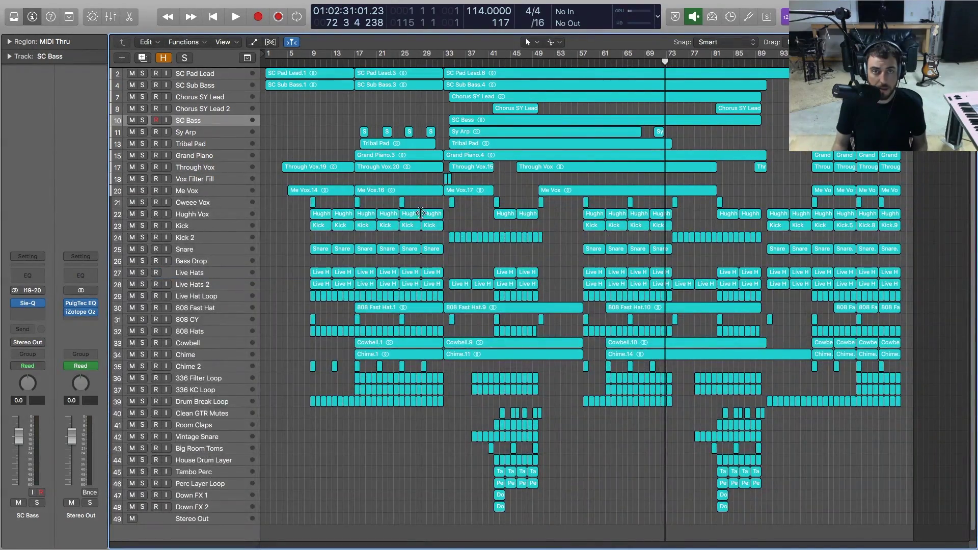
pyautogui.press('x')
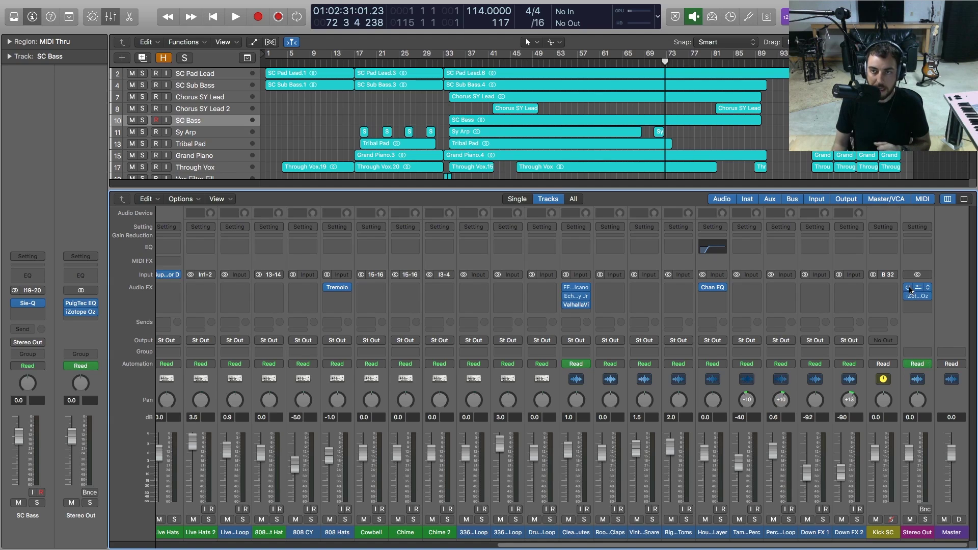
pyautogui.click(909, 287)
pyautogui.click(909, 296)
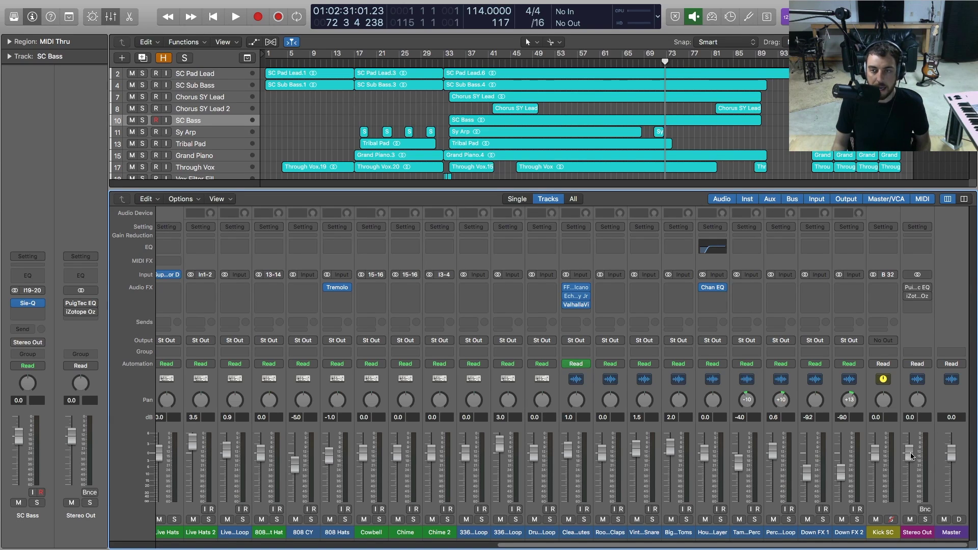
# Lower the Stereo Out fader to -6.6 dB while checking the unprocessed mix in playback, and stop playback.
pyautogui.moveTo(909, 456); pyautogui.dragTo(909, 477)
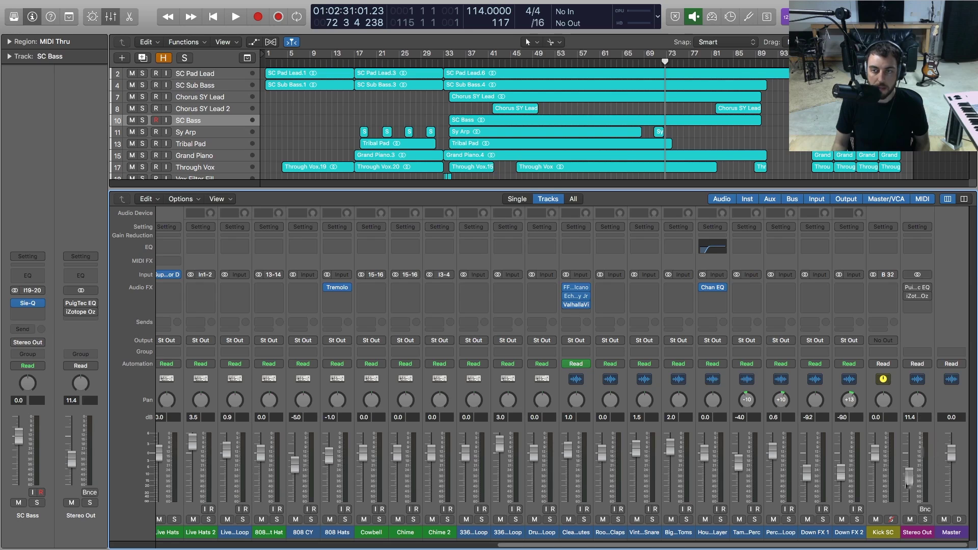
pyautogui.press('space')
pyautogui.moveTo(911, 481); pyautogui.dragTo(910, 471)
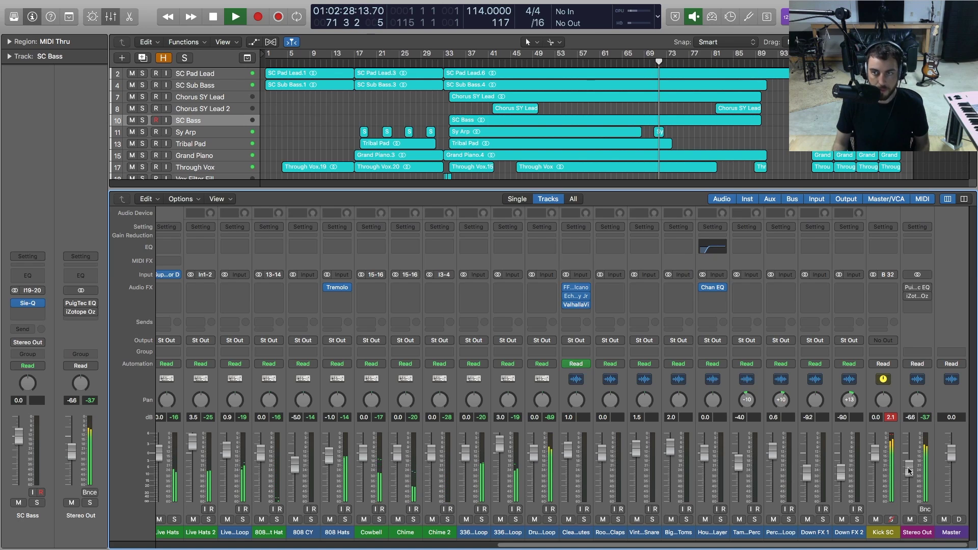
pyautogui.press('space')
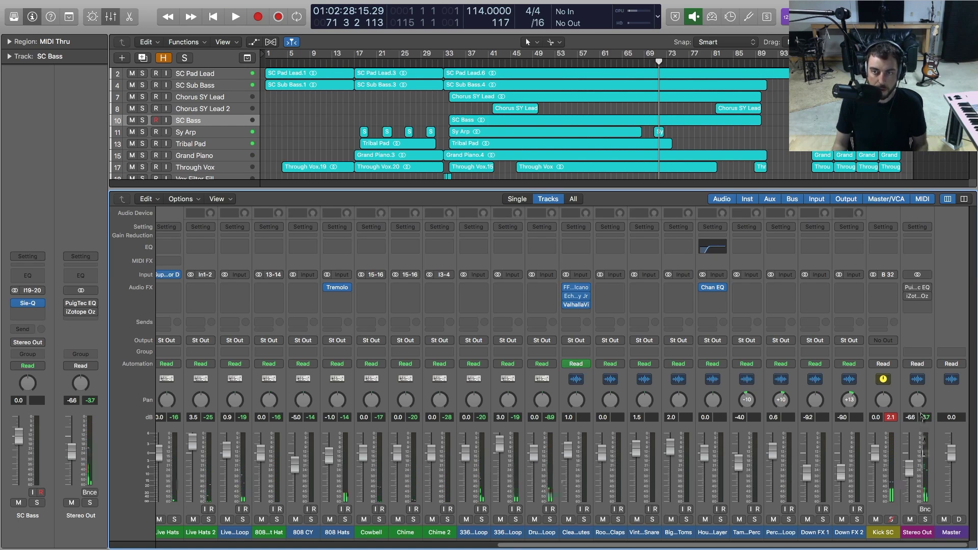
# Clear the mixer's peak readings and look over the Kick channel strip and its send.
pyautogui.click(890, 417)
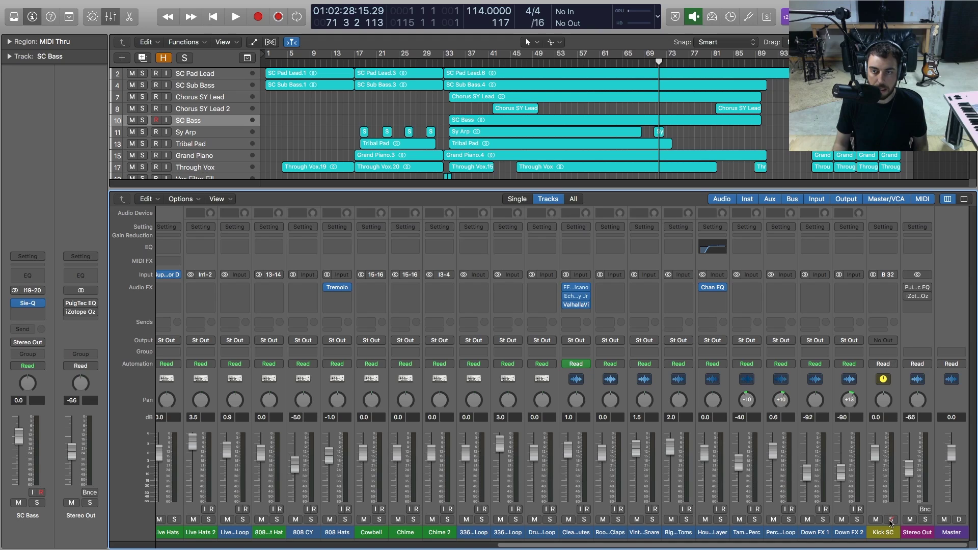
pyautogui.moveTo(902, 548); pyautogui.dragTo(610, 545)
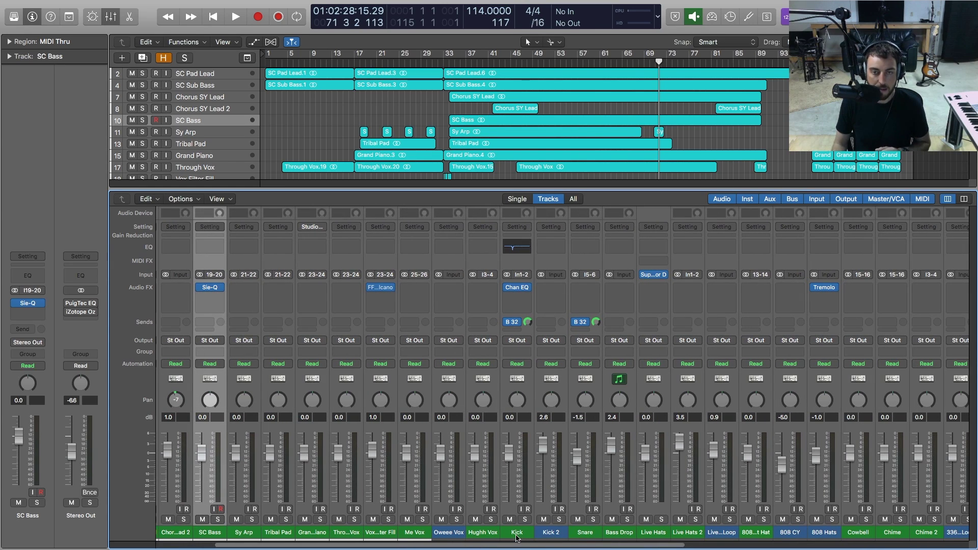
pyautogui.moveTo(544, 546); pyautogui.dragTo(830, 546)
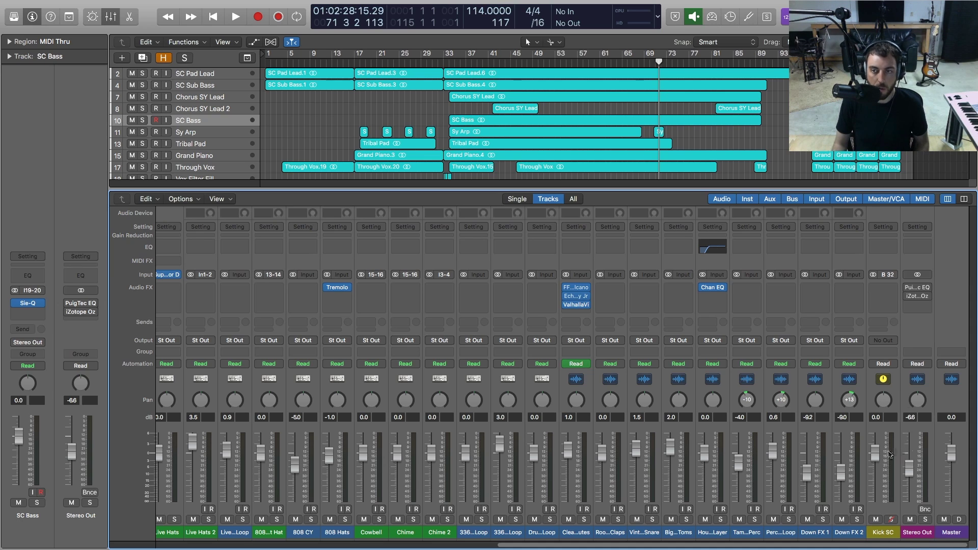
# Review the export options for one track as an audio file and close them without exporting.
pyautogui.click(82, 5)
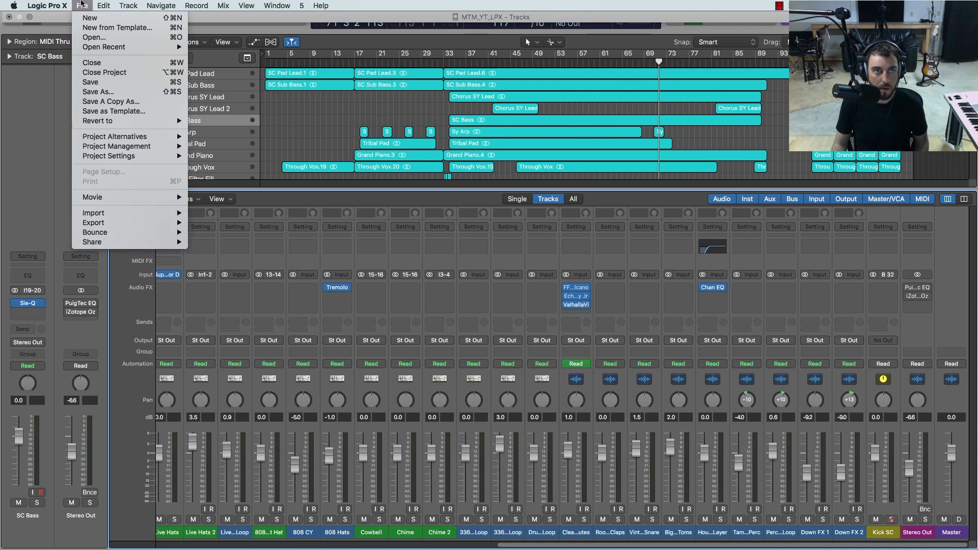
pyautogui.moveTo(114, 223)
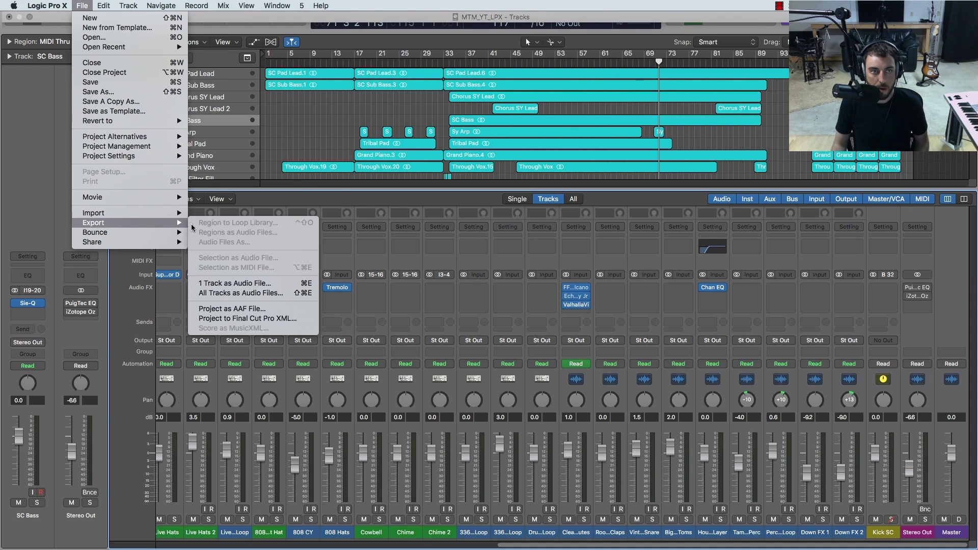
pyautogui.click(230, 287)
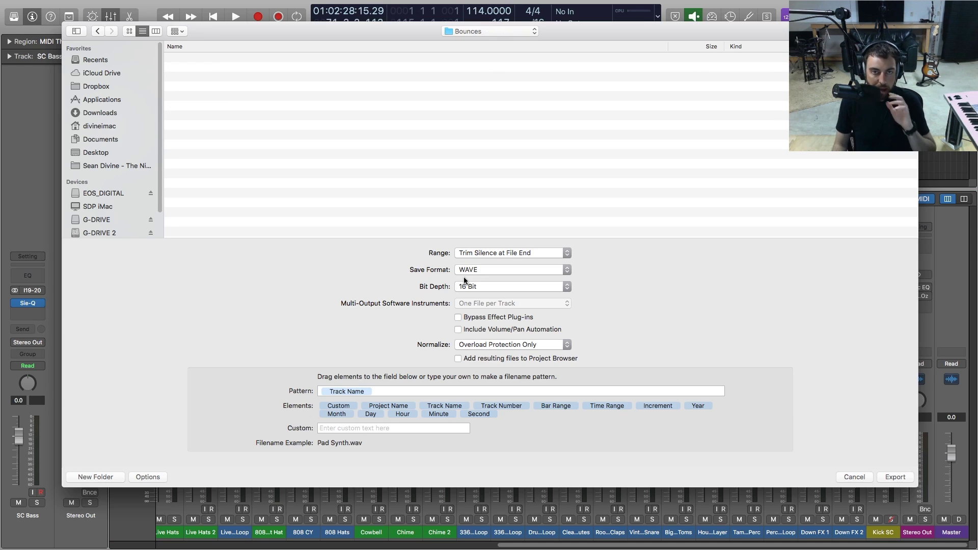
pyautogui.click(854, 478)
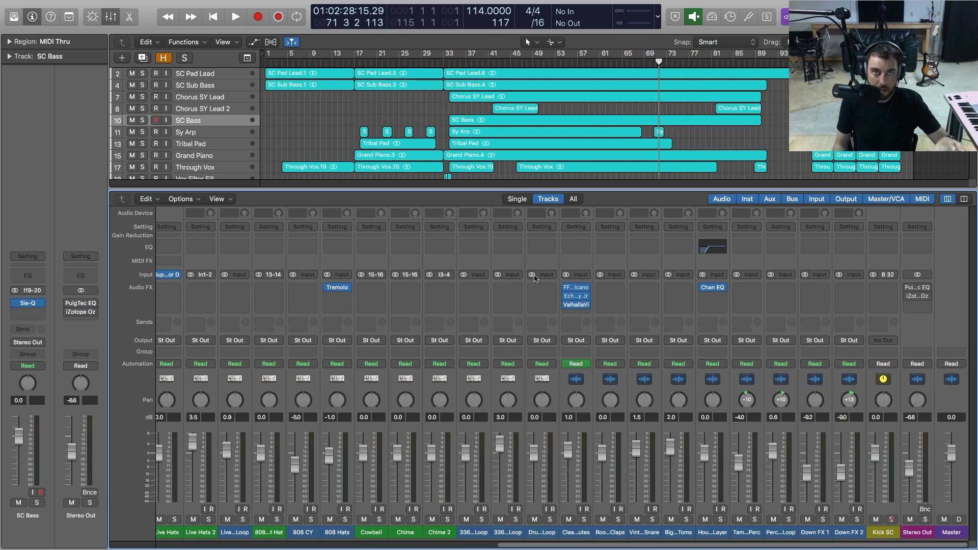
# Switch the PuigTec EQ and Ozone 7 back on for Stereo Out and show both plug-in windows.
pyautogui.moveTo(908, 290)
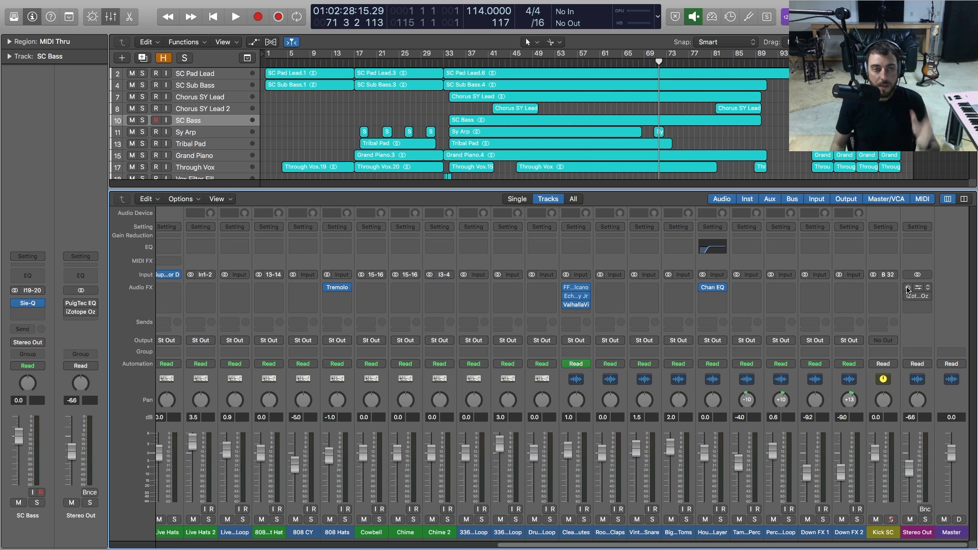
pyautogui.click(908, 287)
pyautogui.click(908, 296)
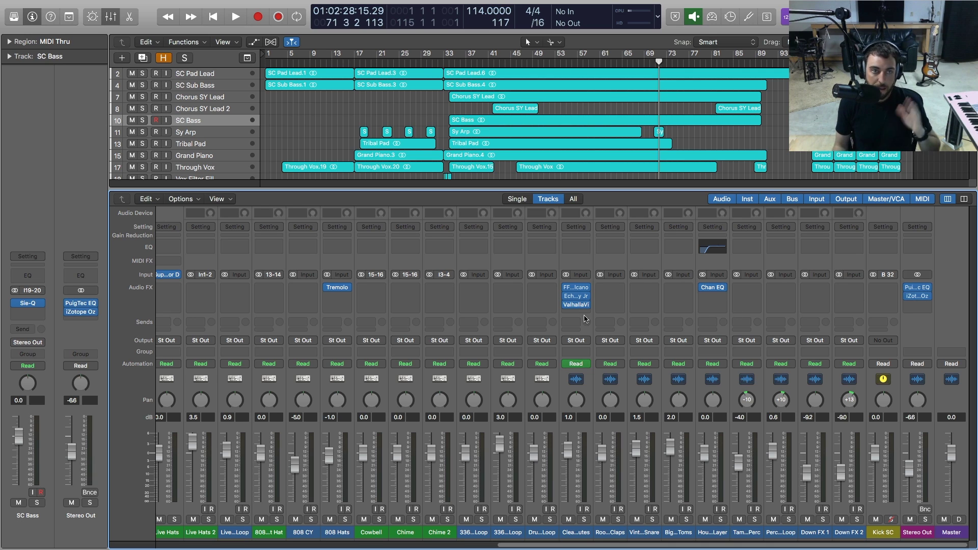
pyautogui.press('v')
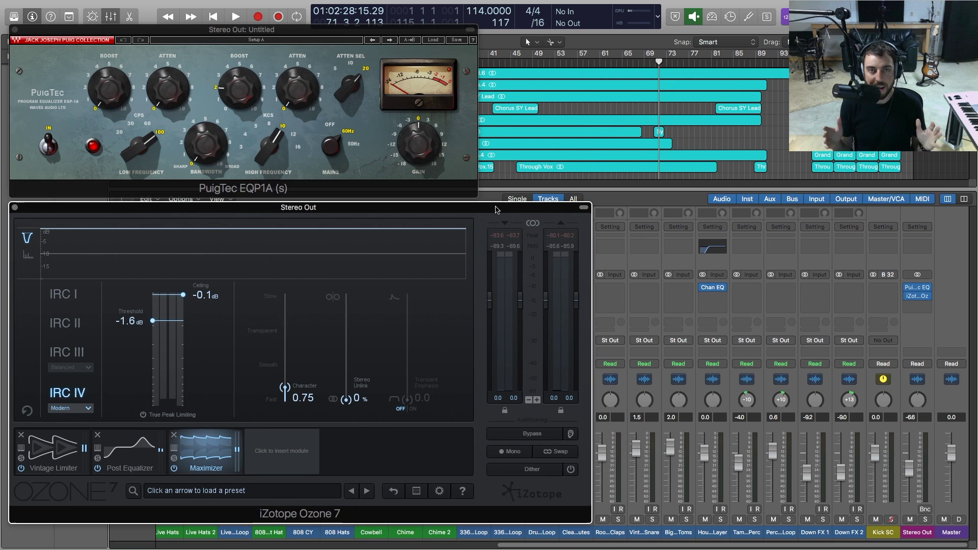